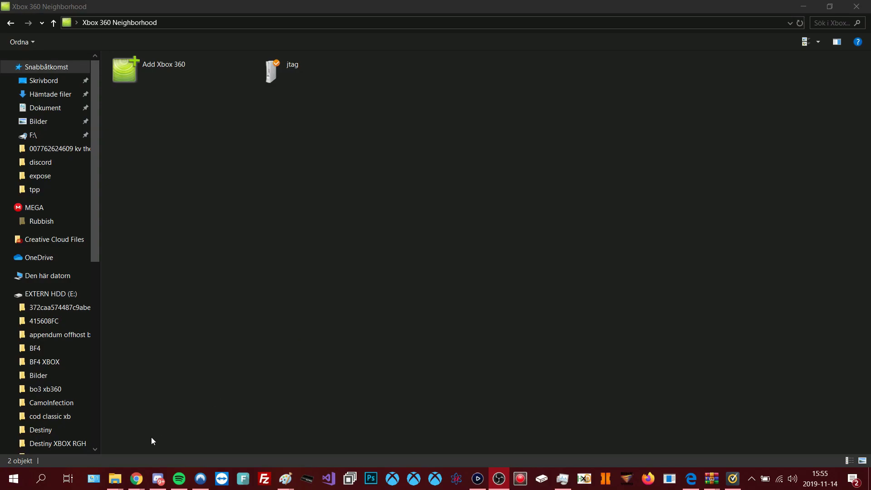
# Step: Extract the xeBuild RAR here and launch xeBuild GUI from the xeBuild_GUI_2.098 (17559) folder
pyautogui.click(114, 479)
pyautogui.click(57, 429)
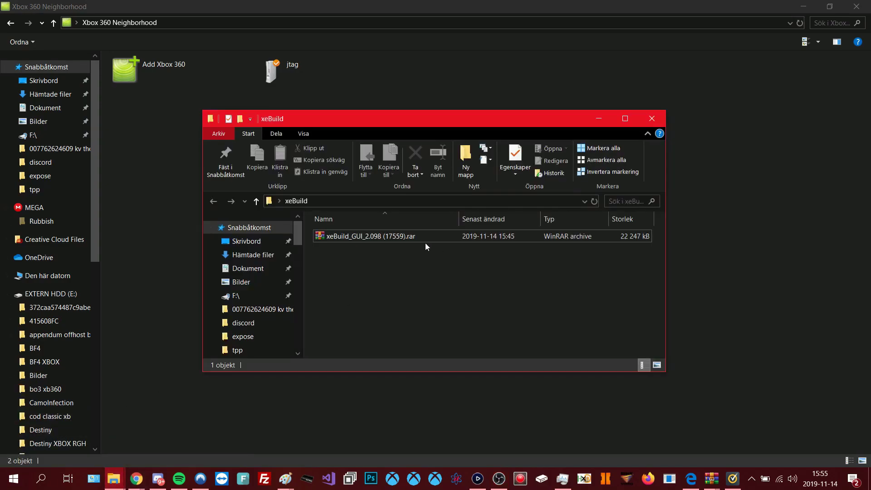
pyautogui.click(365, 236)
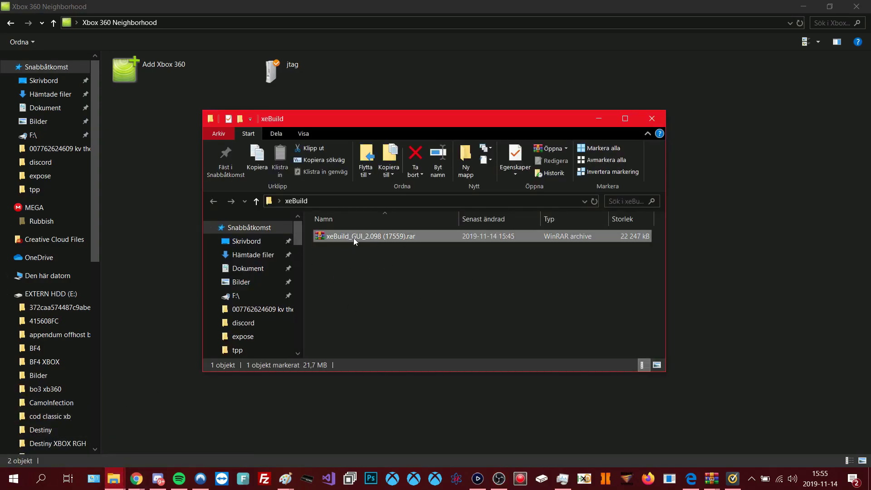
pyautogui.rightClick(363, 236)
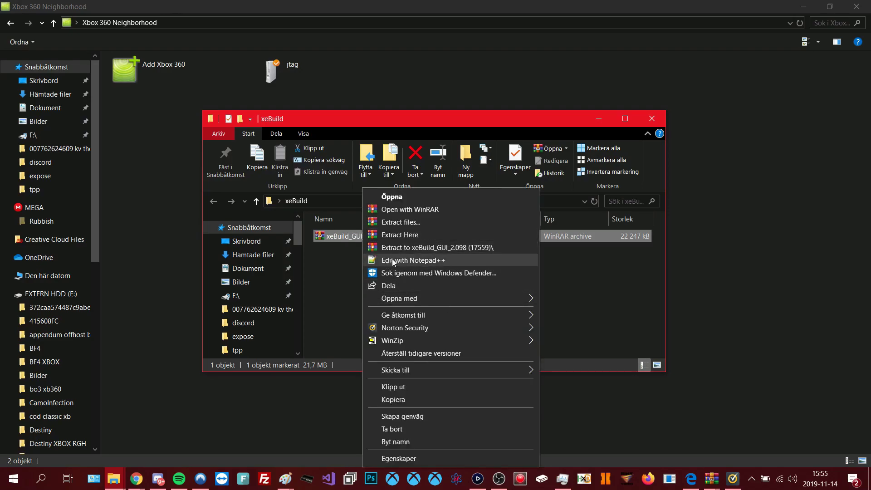
pyautogui.click(399, 231)
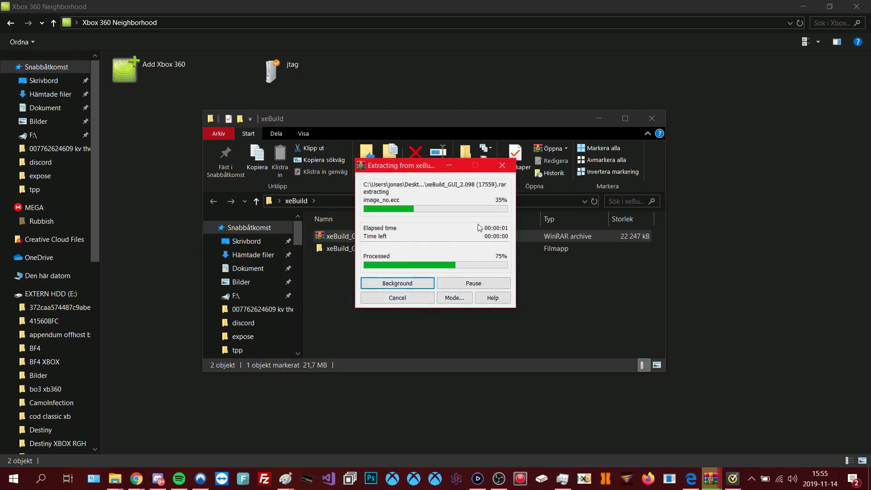
pyautogui.doubleClick(348, 249)
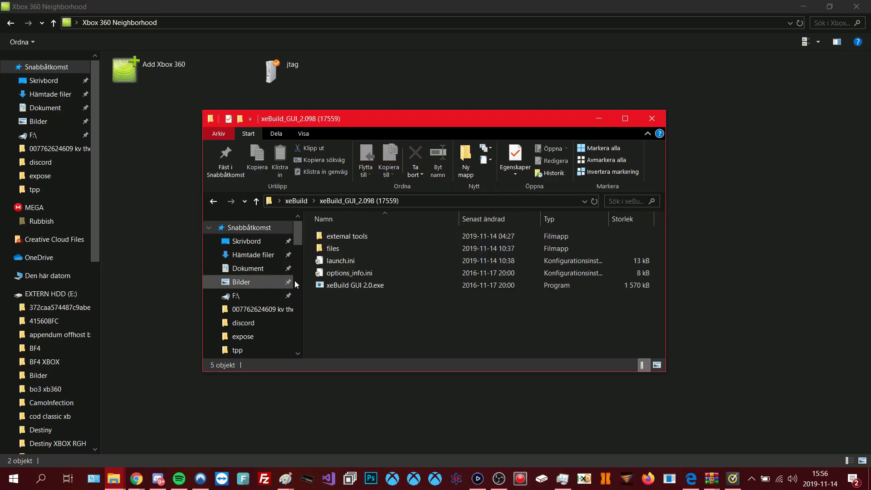
pyautogui.click(352, 286)
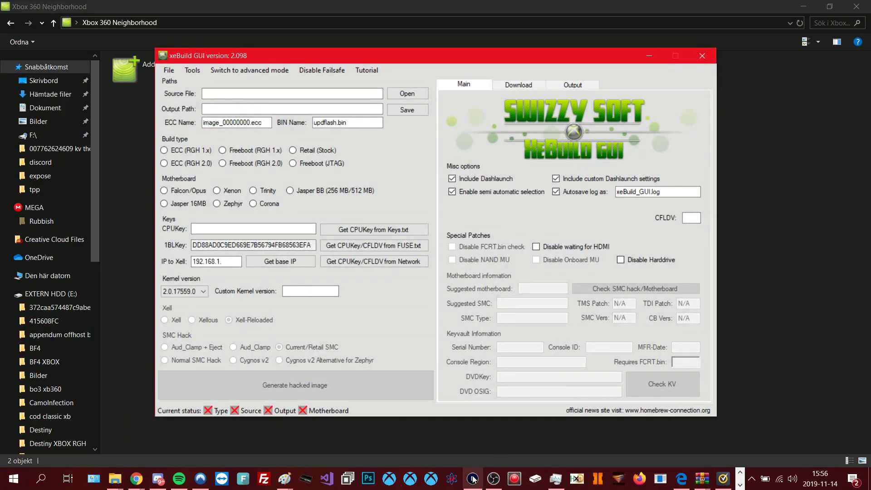
# Step: Switch to the Elgato console capture window
pyautogui.click(472, 478)
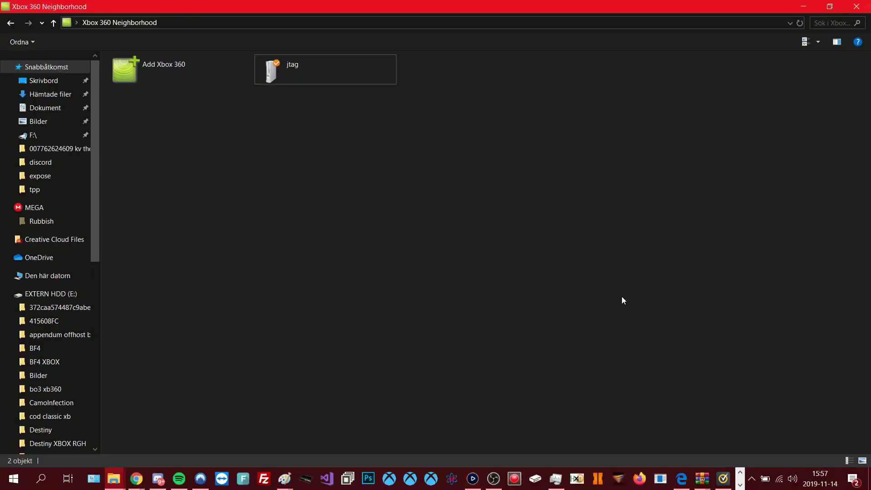
# Step: Browse jtag > HDD: > Homebrew > Simple 360 NAND Flasher and select flashdmp.bin
pyautogui.doubleClick(351, 79)
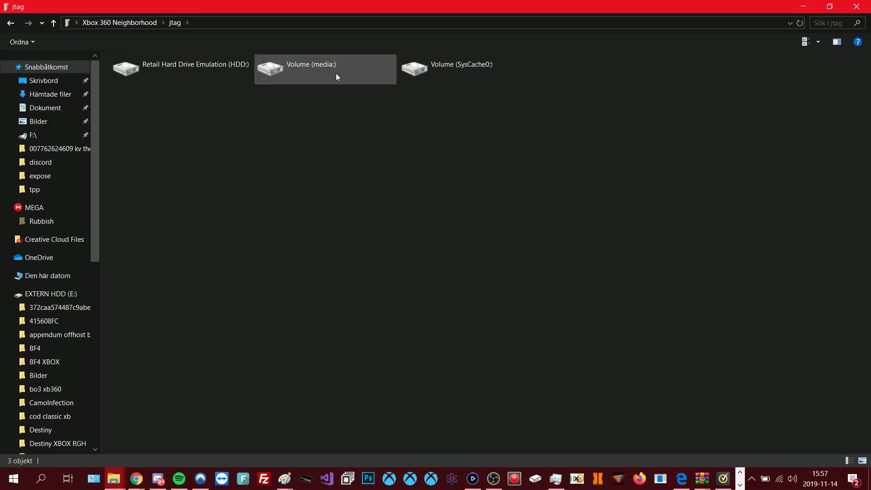
pyautogui.doubleClick(180, 60)
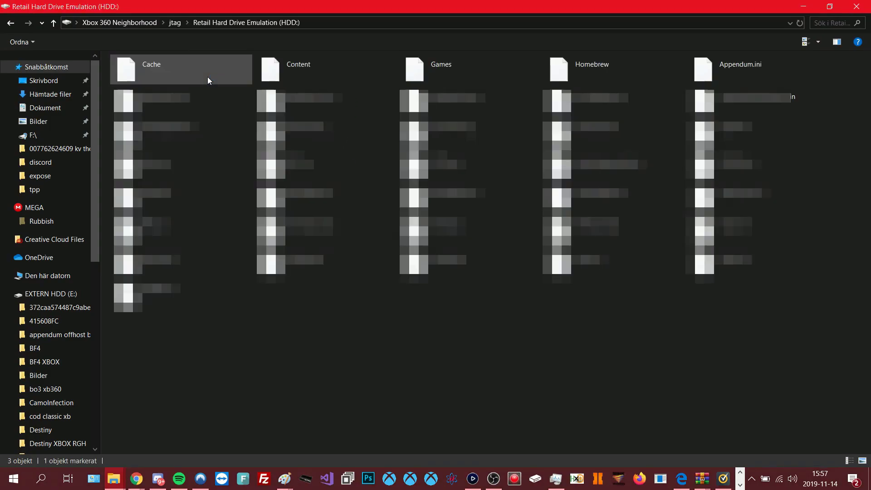
pyautogui.doubleClick(569, 62)
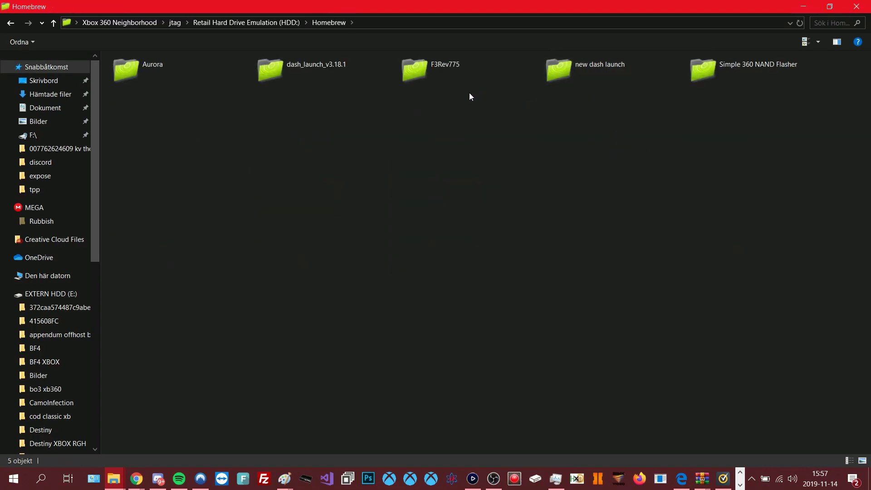
pyautogui.doubleClick(728, 69)
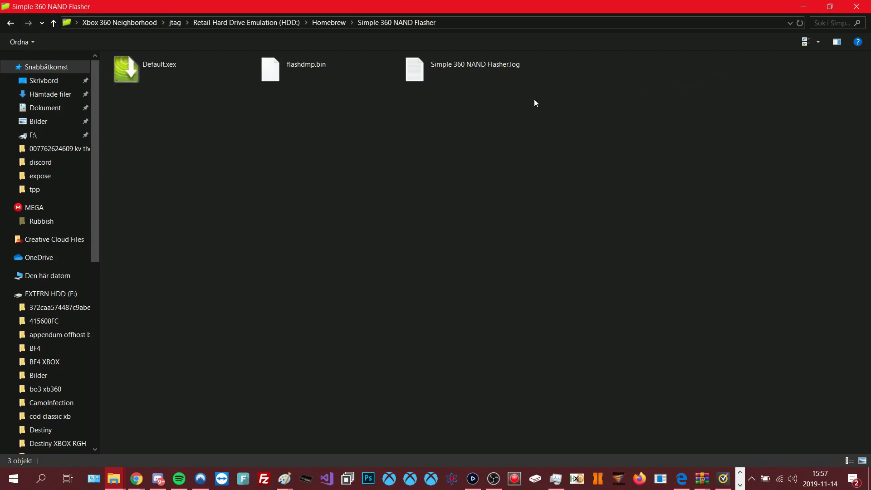
pyautogui.click(266, 66)
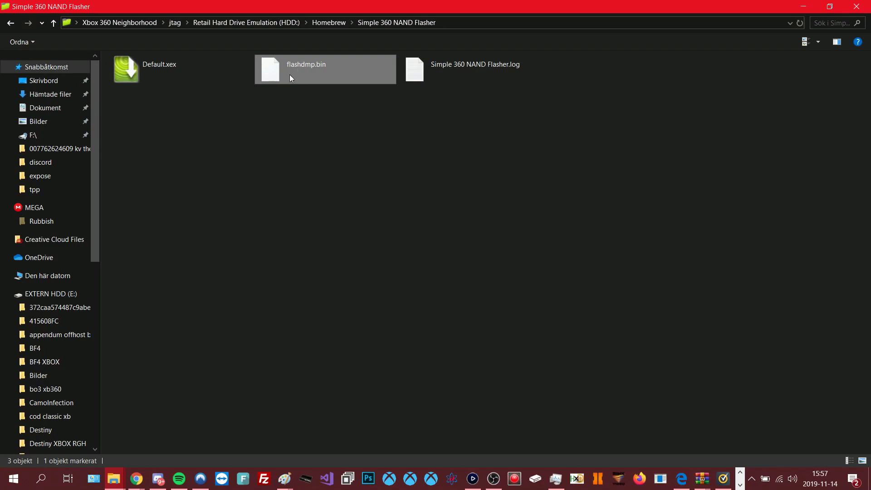
# Step: Copy flashdmp.bin into the xeBuild_GUI_2.098 (17559) folder and relaunch xeBuild GUI
pyautogui.moveTo(289, 75)
pyautogui.mouseDown()
pyautogui.moveTo(251, 225)
pyautogui.moveTo(124, 486)
pyautogui.mouseUp()
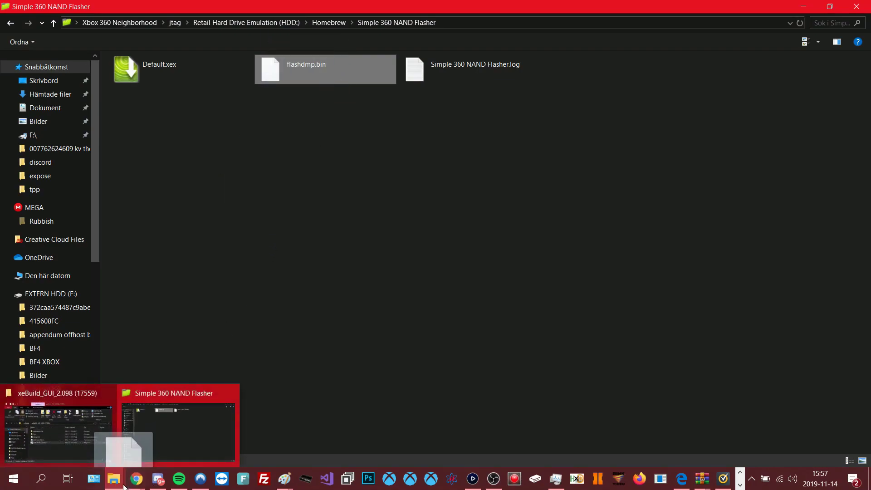
pyautogui.moveTo(123, 487)
pyautogui.mouseDown()
pyautogui.moveTo(56, 435)
pyautogui.moveTo(367, 335)
pyautogui.mouseUp()
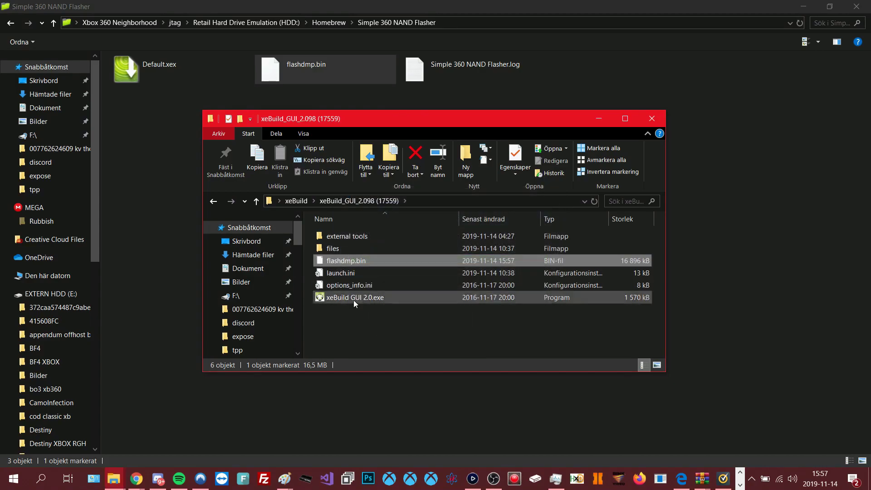
pyautogui.click(353, 299)
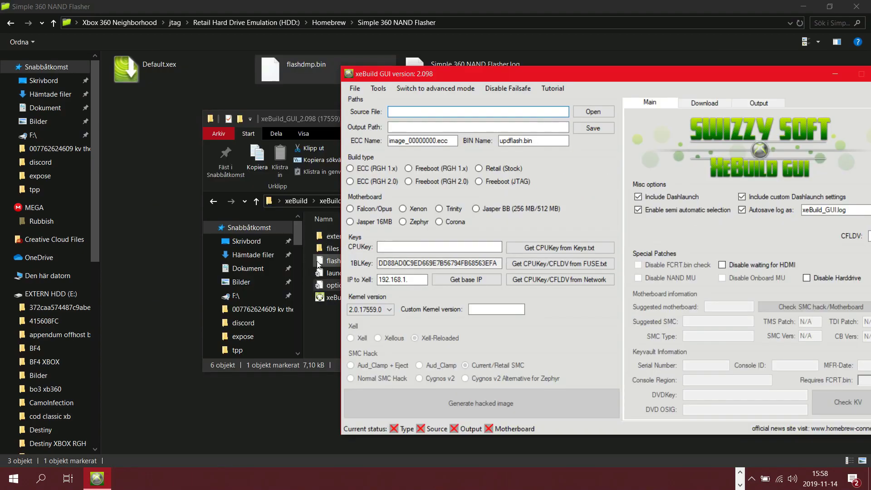
# Step: Load flashdmp.bin as the Source File and paste the console's CPU key into CPUKey
pyautogui.click(318, 264)
pyautogui.moveTo(334, 261); pyautogui.dragTo(409, 262)
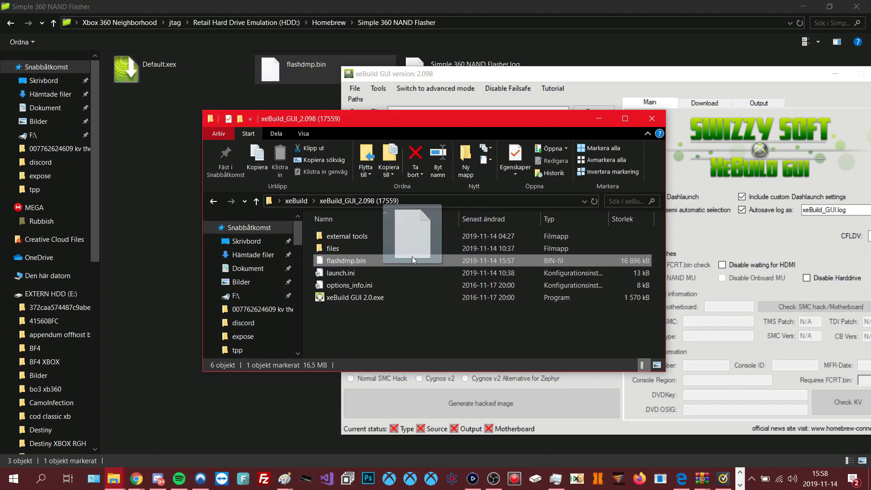
pyautogui.moveTo(408, 119); pyautogui.dragTo(430, 220)
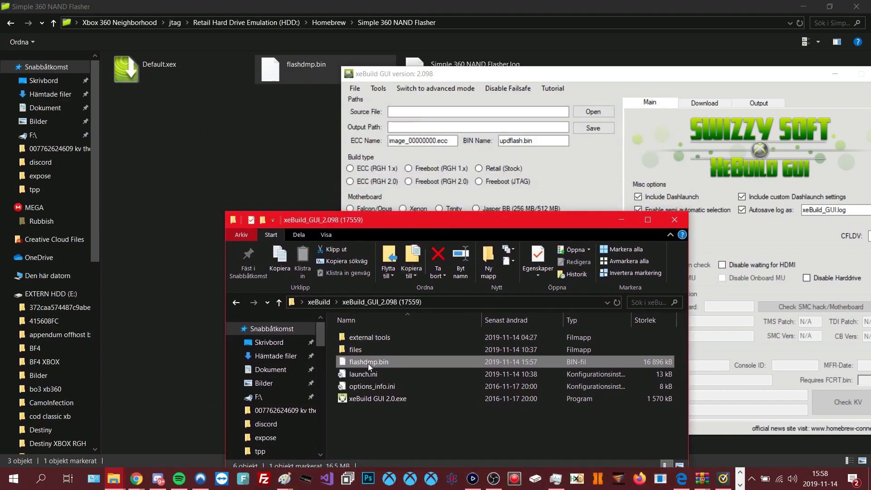
pyautogui.moveTo(369, 361); pyautogui.dragTo(487, 113)
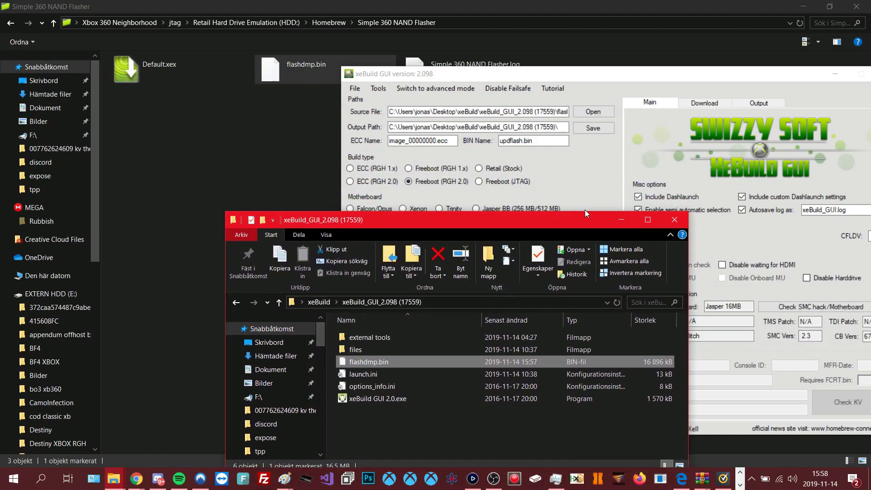
pyautogui.click(620, 222)
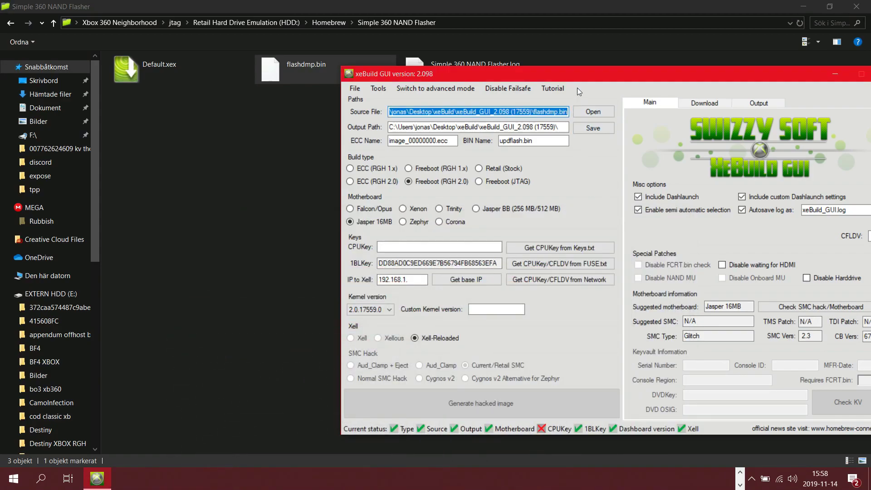
pyautogui.moveTo(578, 77); pyautogui.dragTo(400, 79)
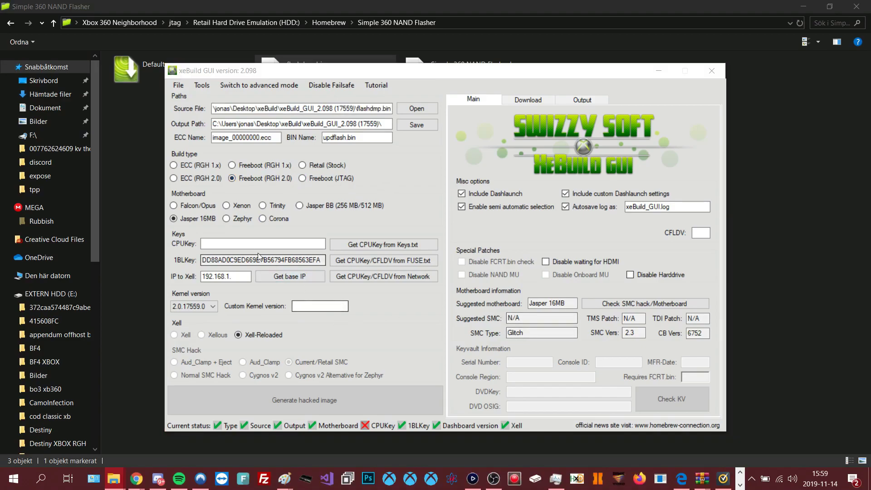
pyautogui.click(222, 243)
pyautogui.hotkey('ctrl', 'v')
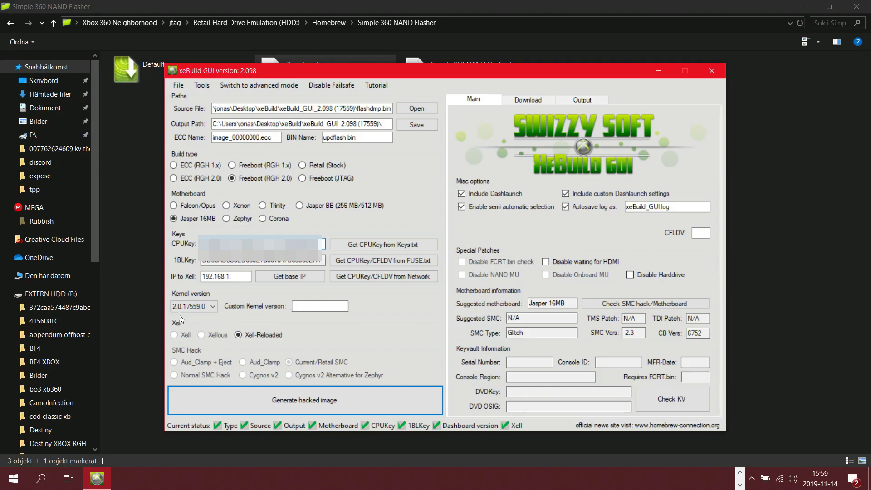
pyautogui.click(191, 308)
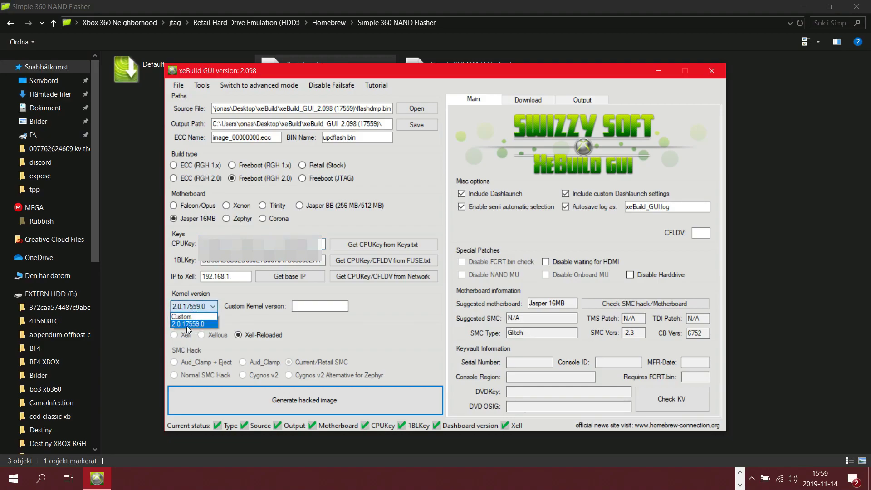
pyautogui.click(186, 325)
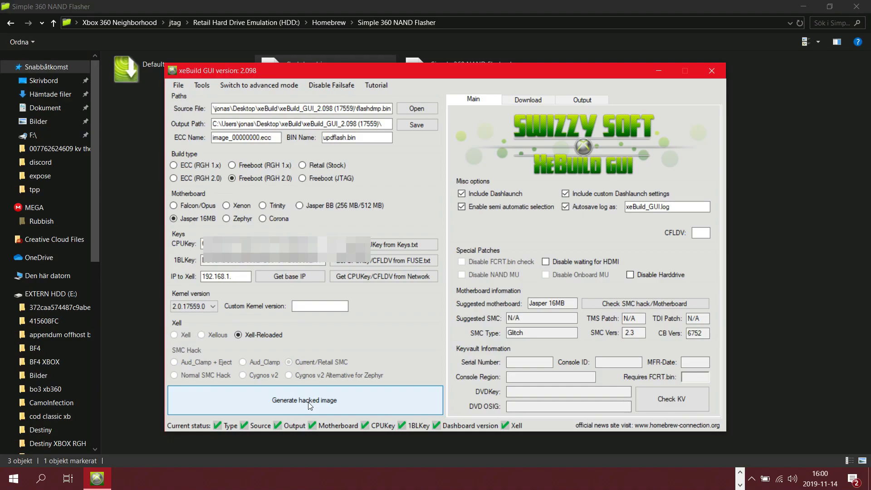
# Step: Generate the hacked image, then close xeBuild GUI once the build finishes
pyautogui.click(310, 404)
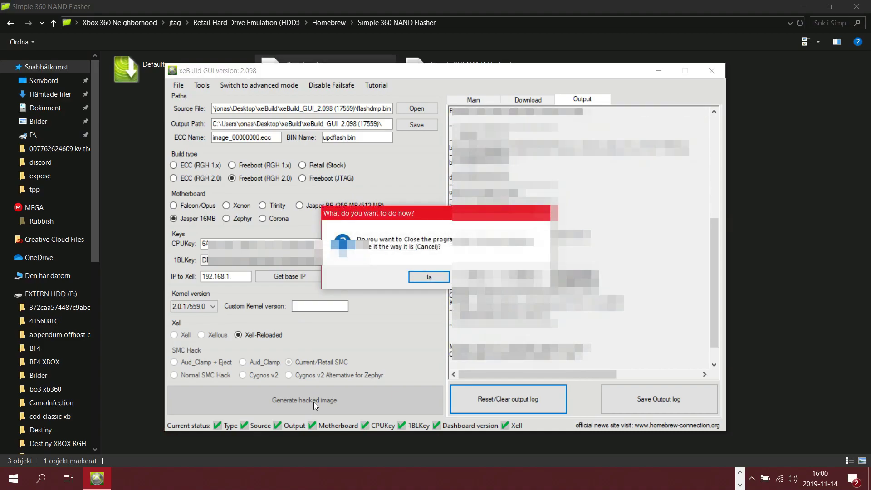
pyautogui.click(419, 278)
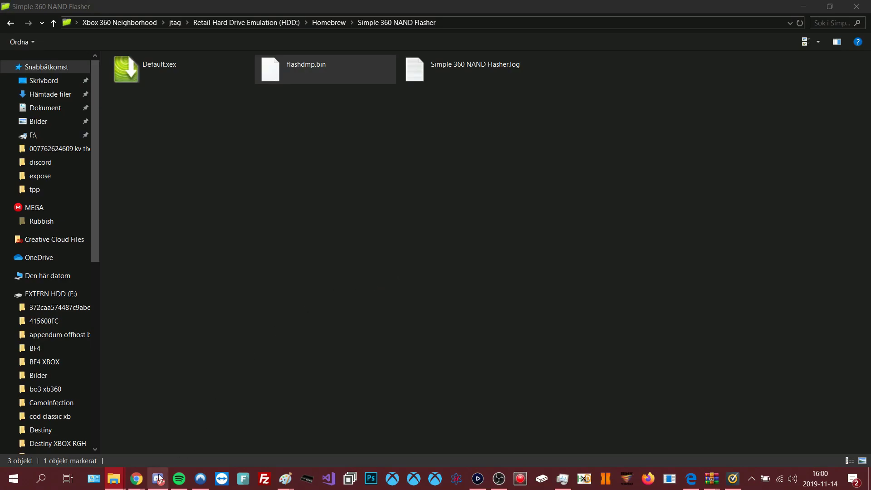
# Step: Copy the newly built updflash.bin from the xeBuild folder into Simple 360 NAND Flasher
pyautogui.rightClick(135, 479)
pyautogui.click(114, 479)
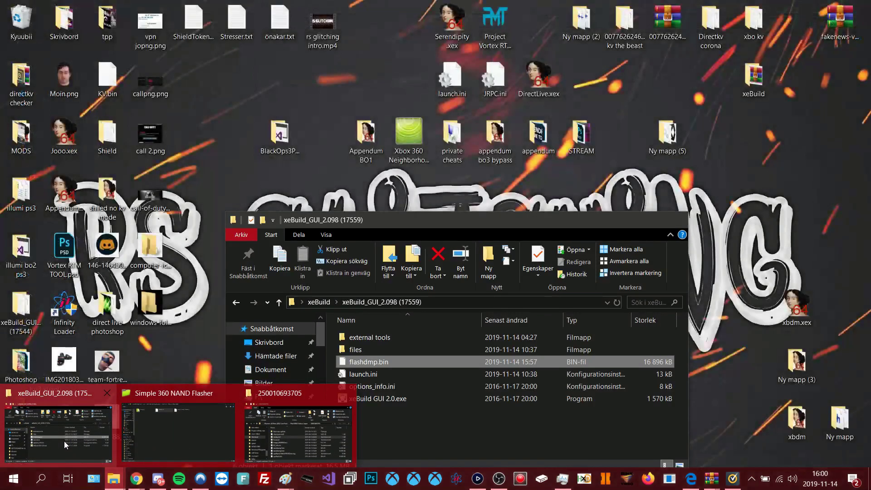
pyautogui.click(64, 441)
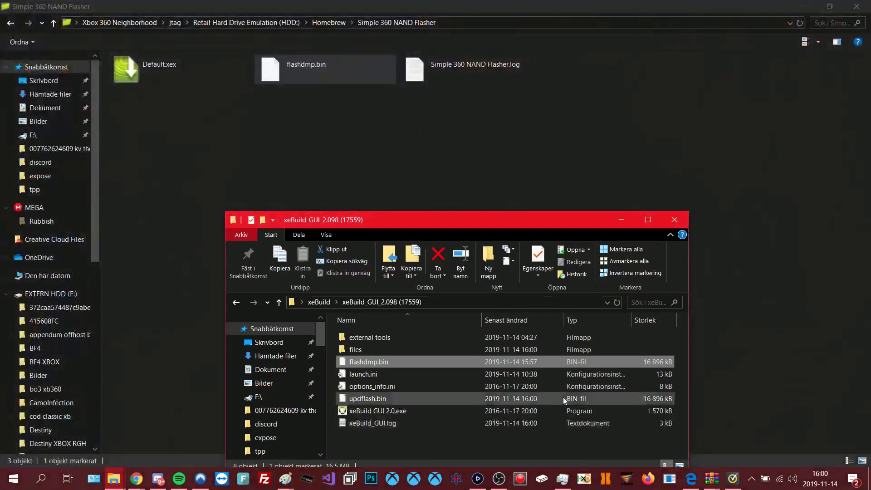
pyautogui.click(373, 401)
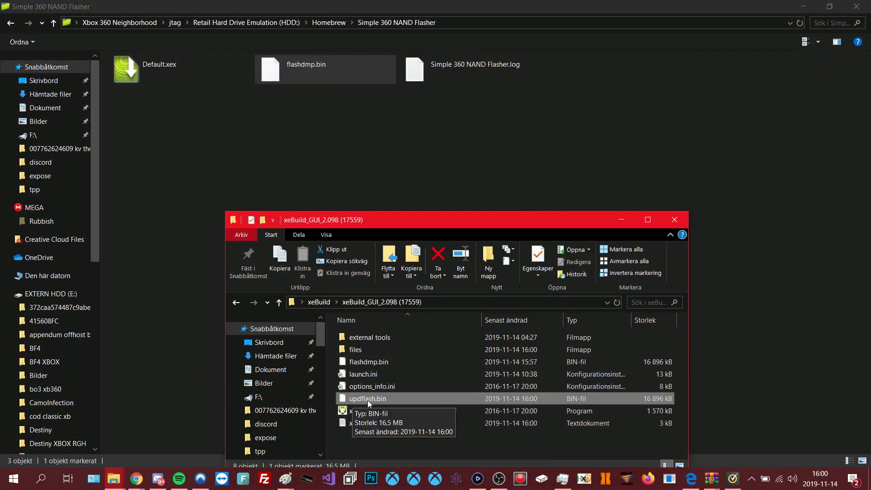
pyautogui.click(377, 401)
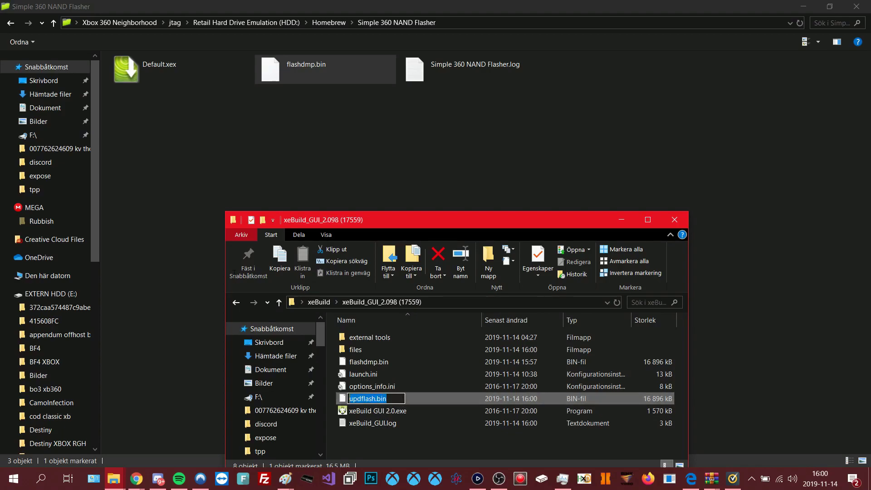
pyautogui.moveTo(400, 397)
pyautogui.mouseDown()
pyautogui.moveTo(230, 336)
pyautogui.moveTo(191, 177)
pyautogui.mouseUp()
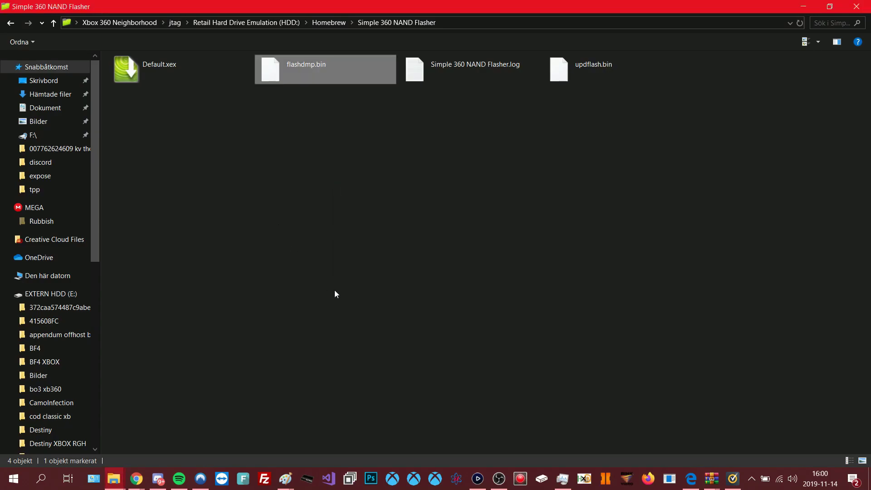
# Step: Select Default.xex in the Simple 360 NAND Flasher folder
pyautogui.click(163, 78)
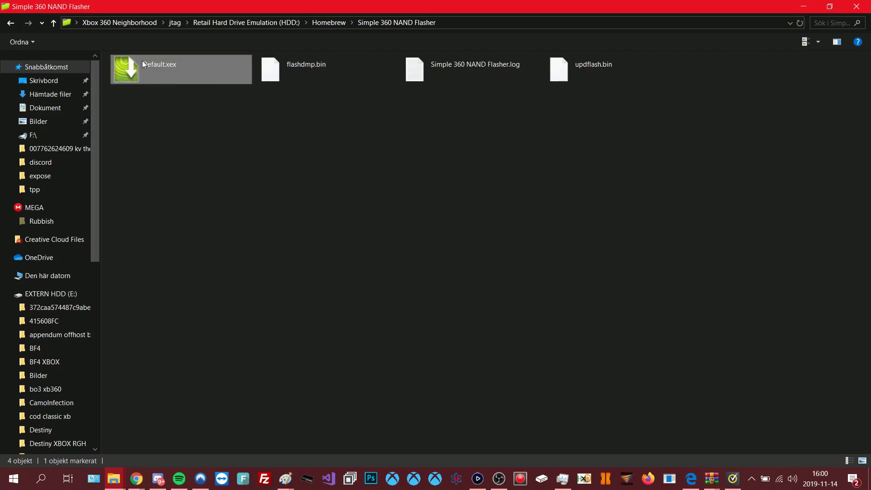